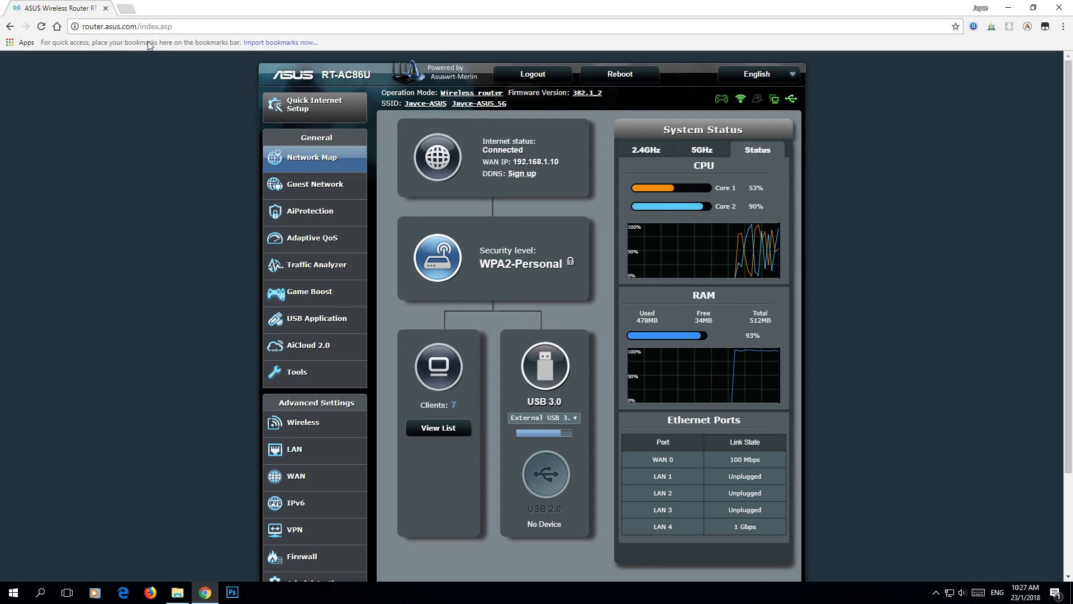
Load the plain router home address, then open Administration's Restore/Save/Upload Setting page via Firmware Version.
{"action": "left_click", "coordinate": [140, 26]}
{"action": "left_click_drag", "start_coordinate": [137, 27], "coordinate": [173, 26]}
{"action": "key", "text": "BackSpace"}
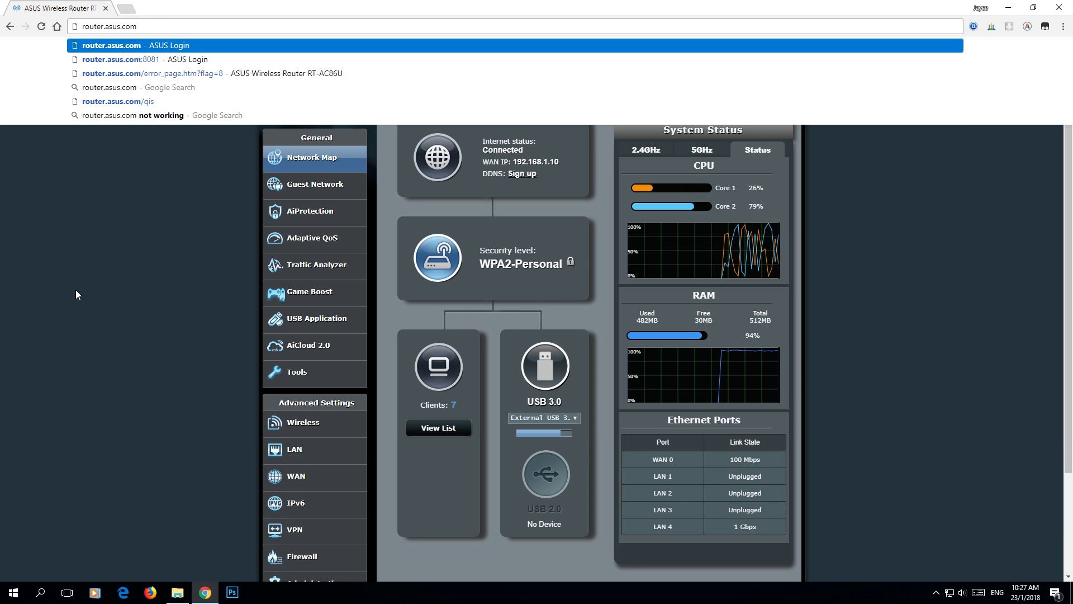
{"action": "left_click", "coordinate": [75, 289]}
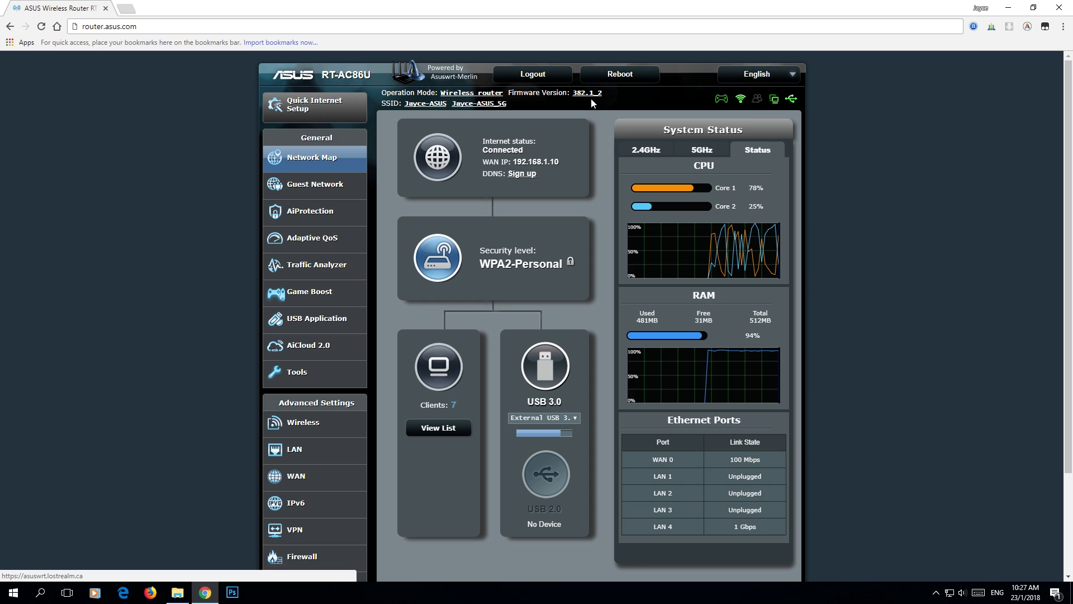
{"action": "left_click", "coordinate": [587, 92]}
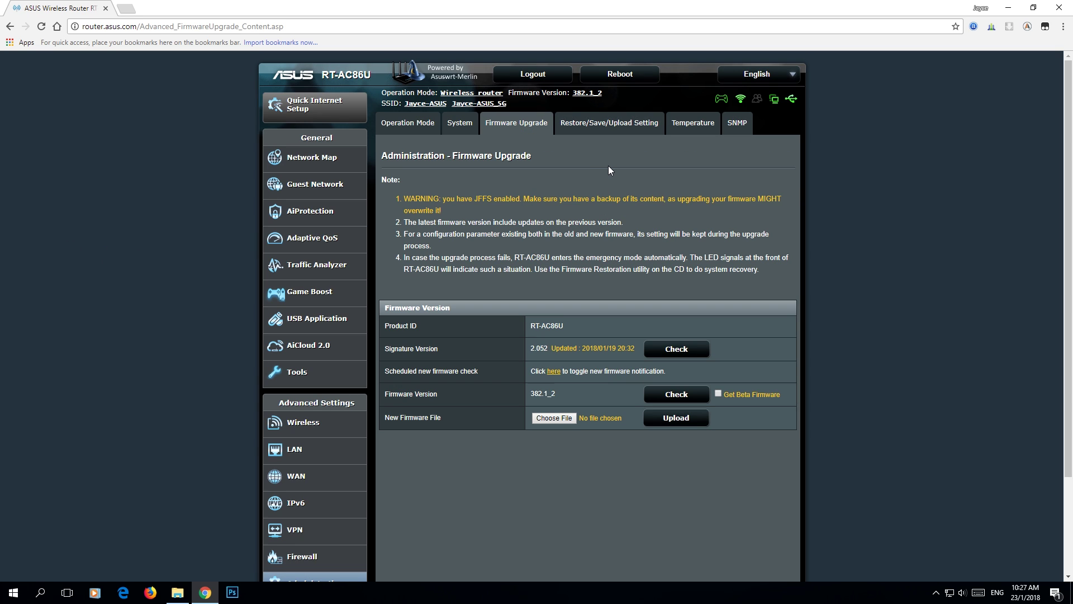
{"action": "left_click", "coordinate": [619, 126]}
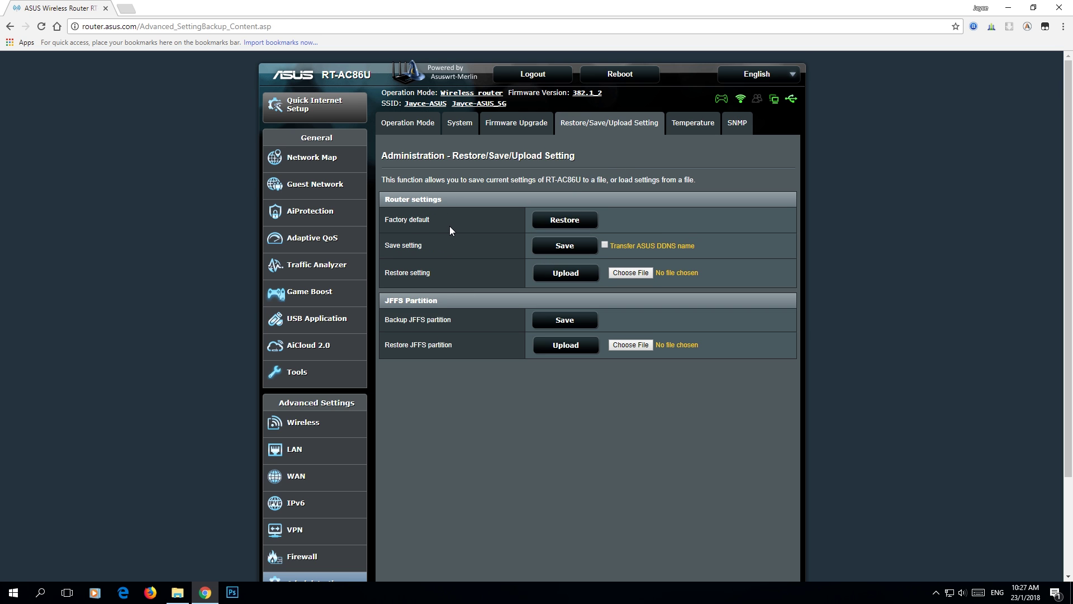
Restore the router to factory defaults and confirm wiping all settings.
{"action": "left_click", "coordinate": [558, 222]}
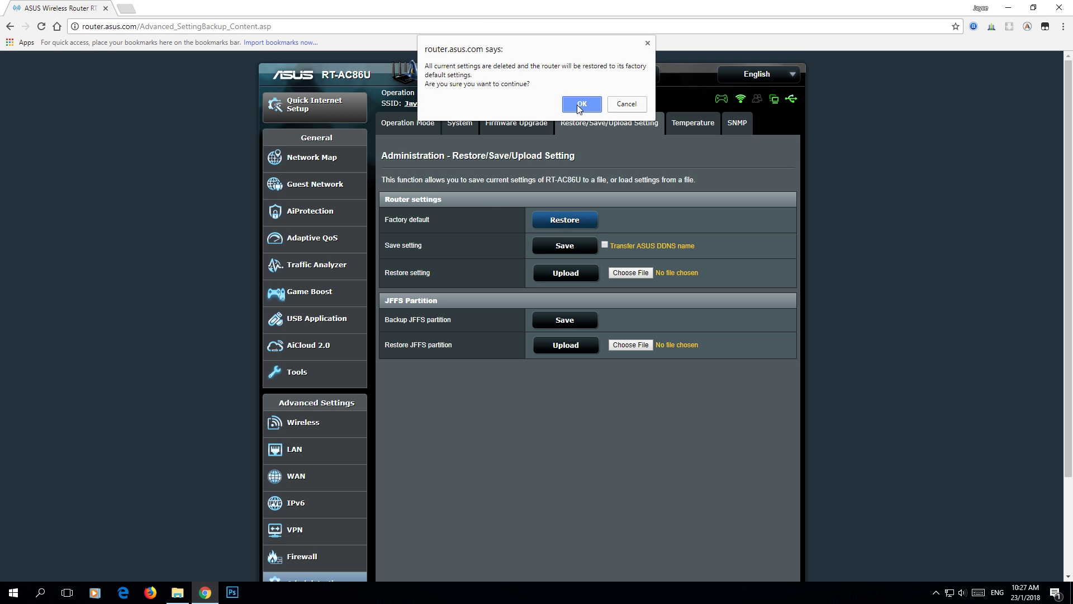
{"action": "left_click", "coordinate": [579, 104]}
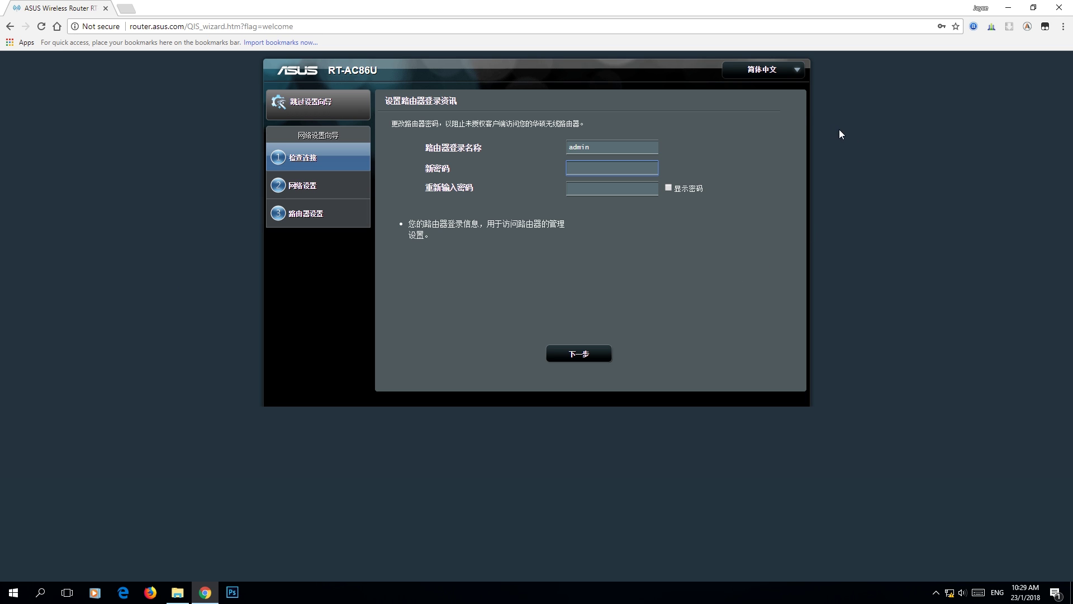
Switch the wizard to English, enter and retype the new admin password, and continue.
{"action": "left_click", "coordinate": [762, 70]}
{"action": "left_click", "coordinate": [767, 85]}
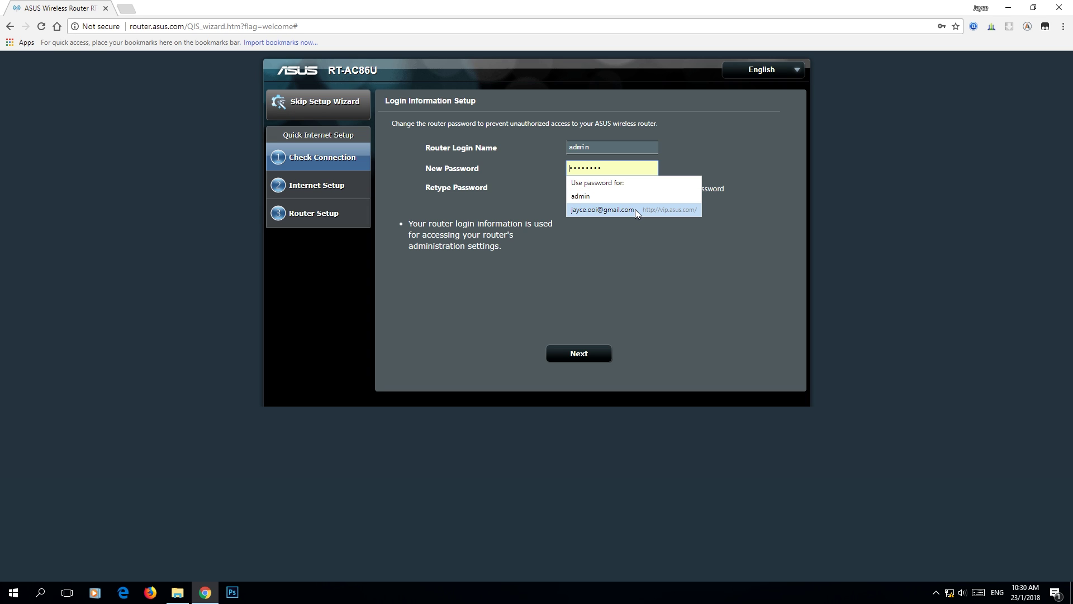
{"action": "left_click", "coordinate": [659, 286]}
{"action": "left_click", "coordinate": [649, 165]}
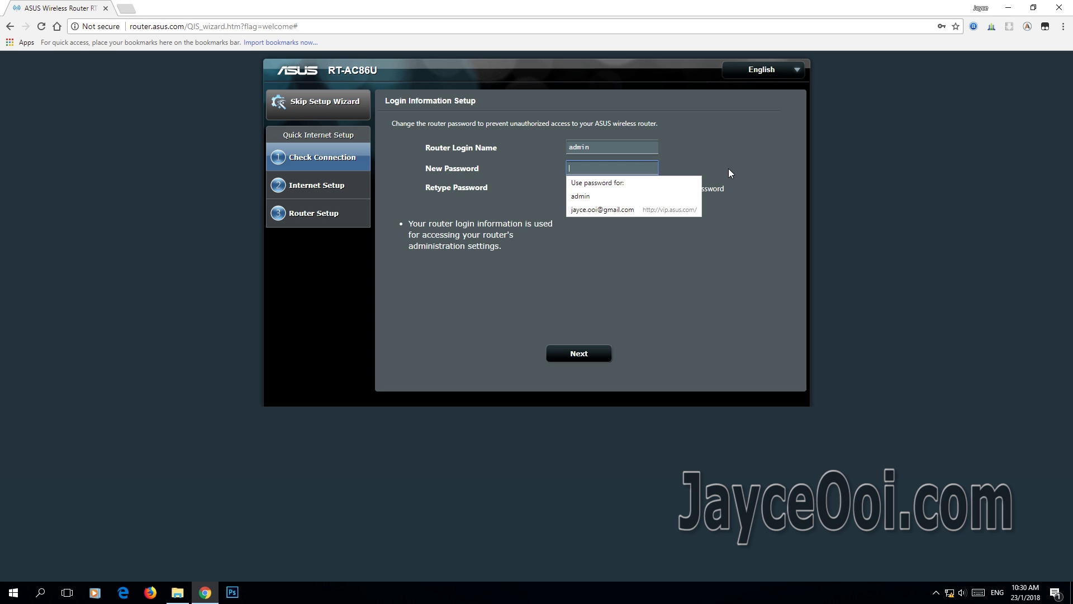
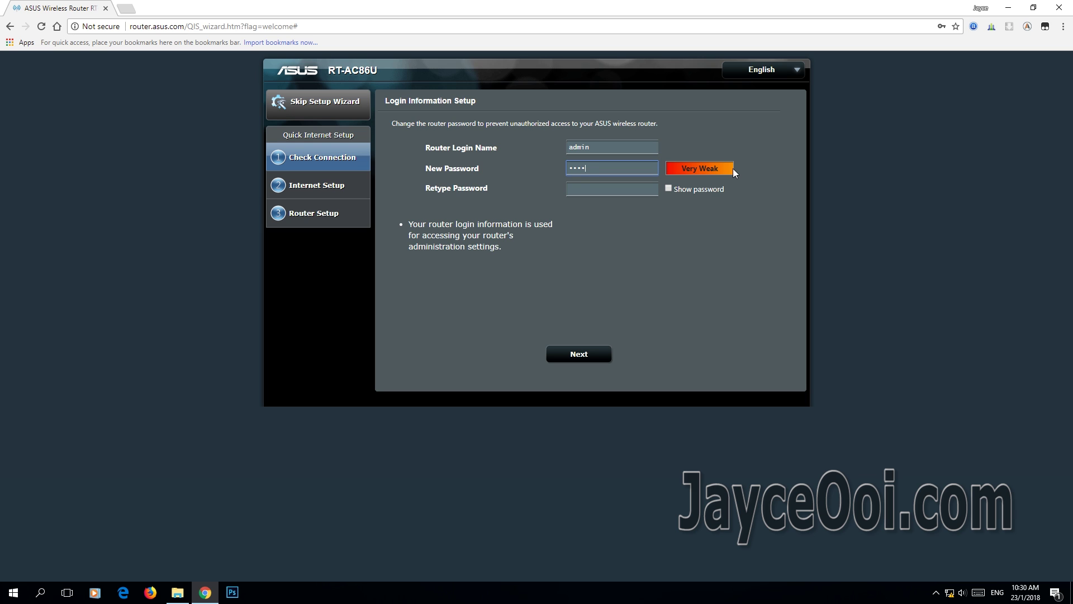
{"action": "key", "text": "Tab"}
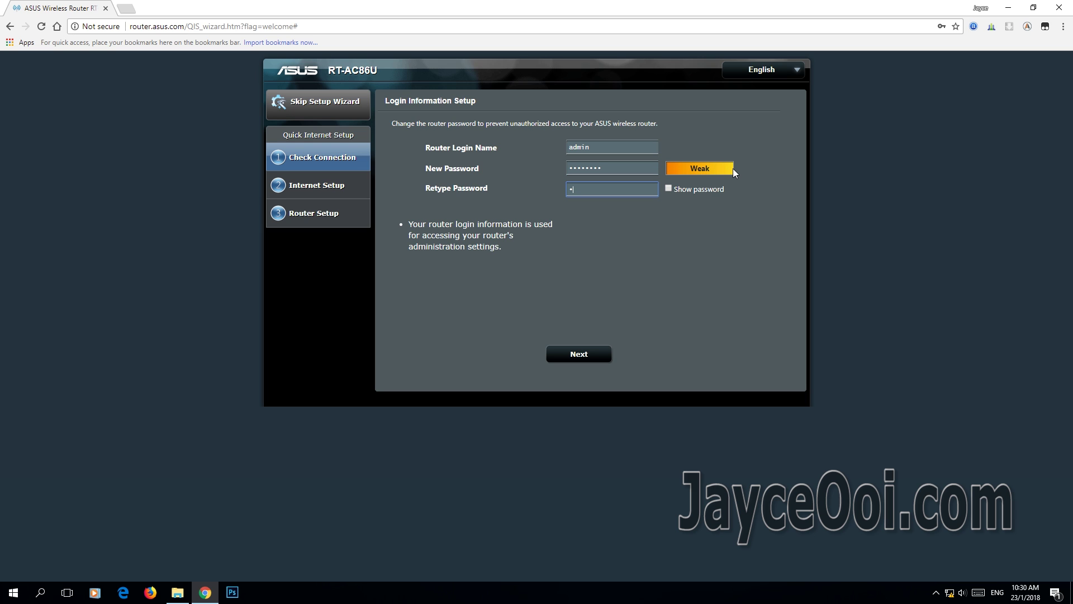
{"action": "left_click", "coordinate": [578, 354]}
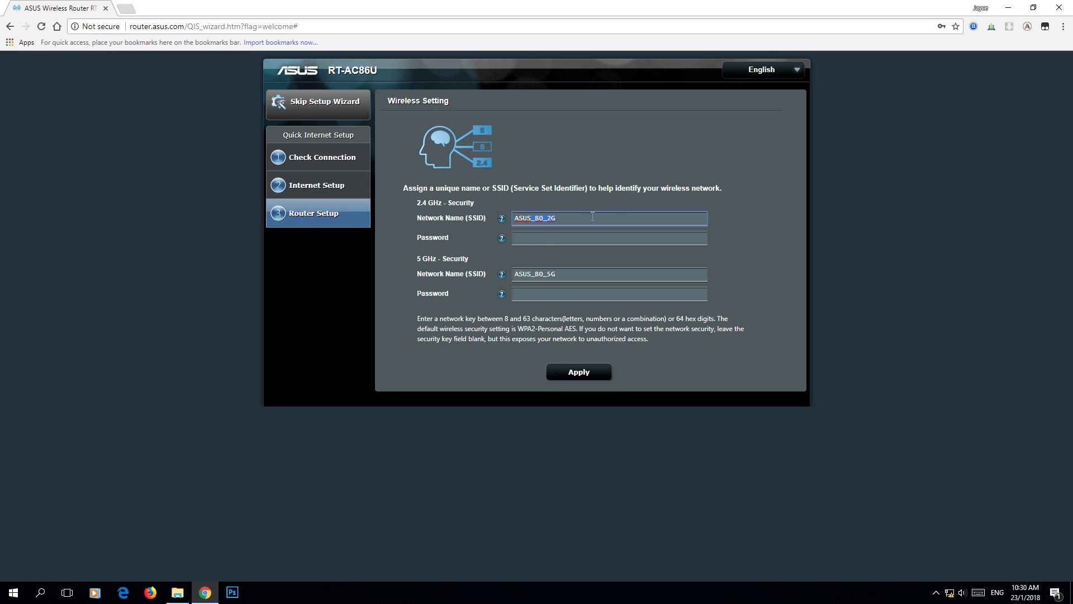
Trim the default suffix from the network name and begin the 2.4 GHz Wi-Fi password.
{"action": "key", "text": "BackSpace"}
{"action": "left_click", "coordinate": [613, 236]}
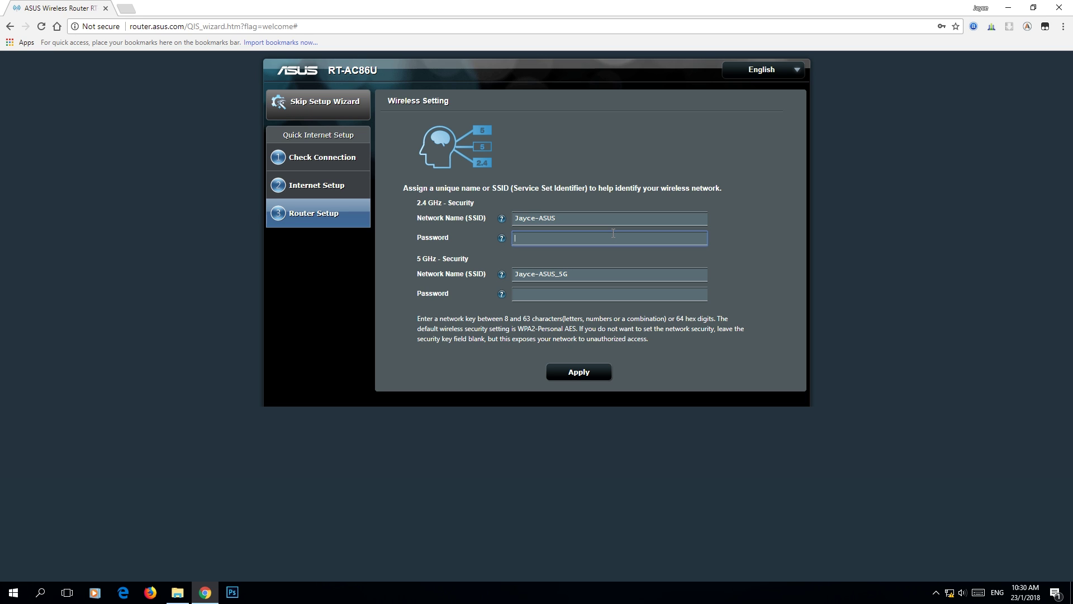
Apply the new network names and Wi-Fi passwords to both bands.
{"action": "left_click", "coordinate": [607, 379]}
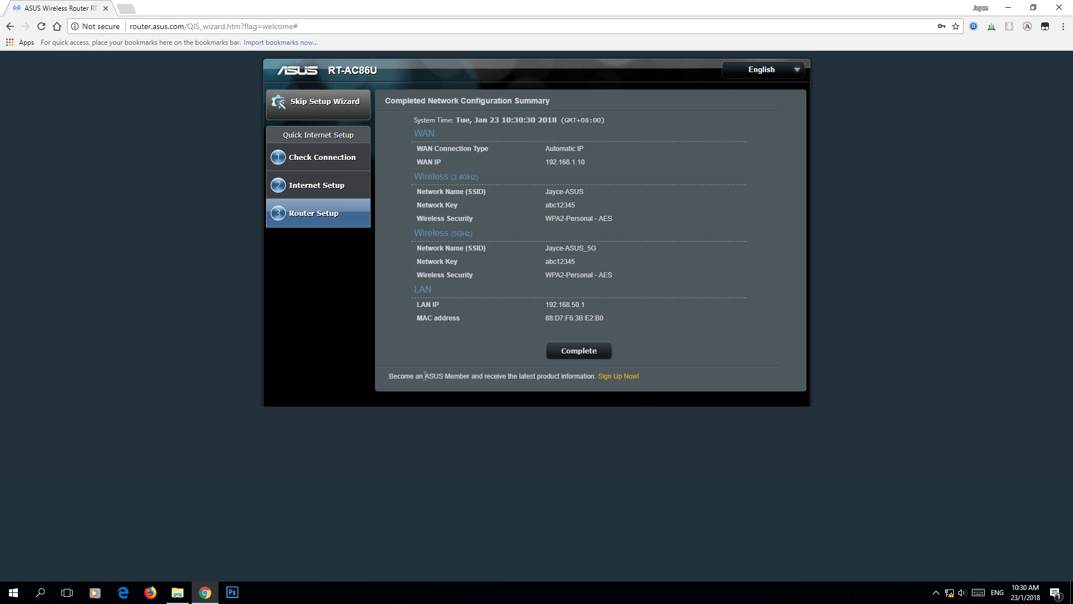